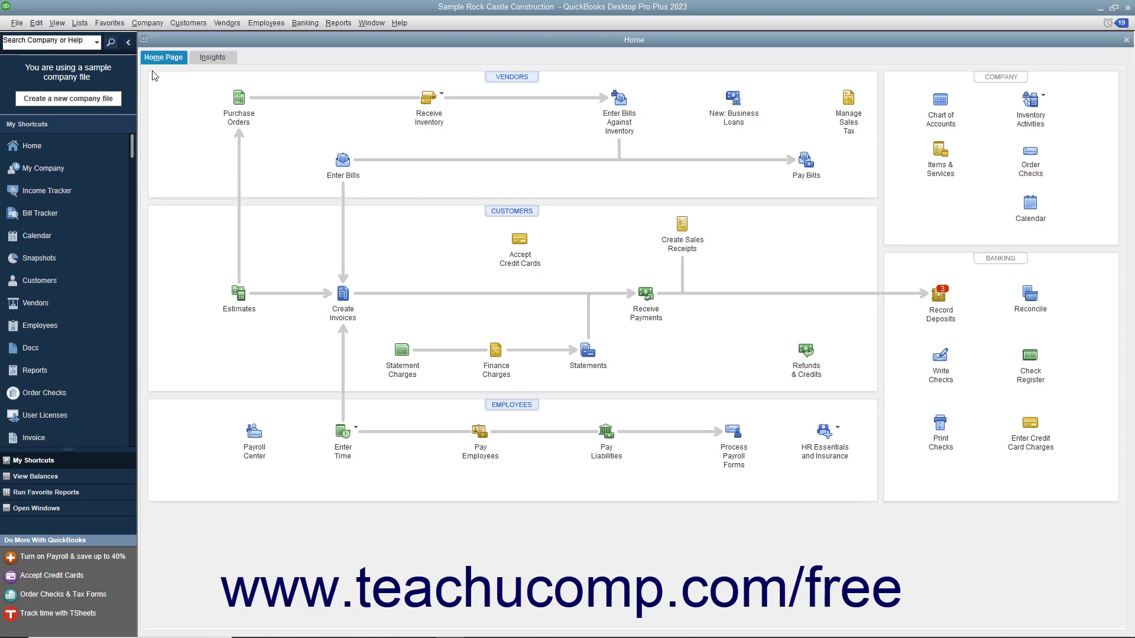
- Open the Bill Tracker from the Vendors menu and scroll through its 41 vendor transactions
left_click(231, 24)
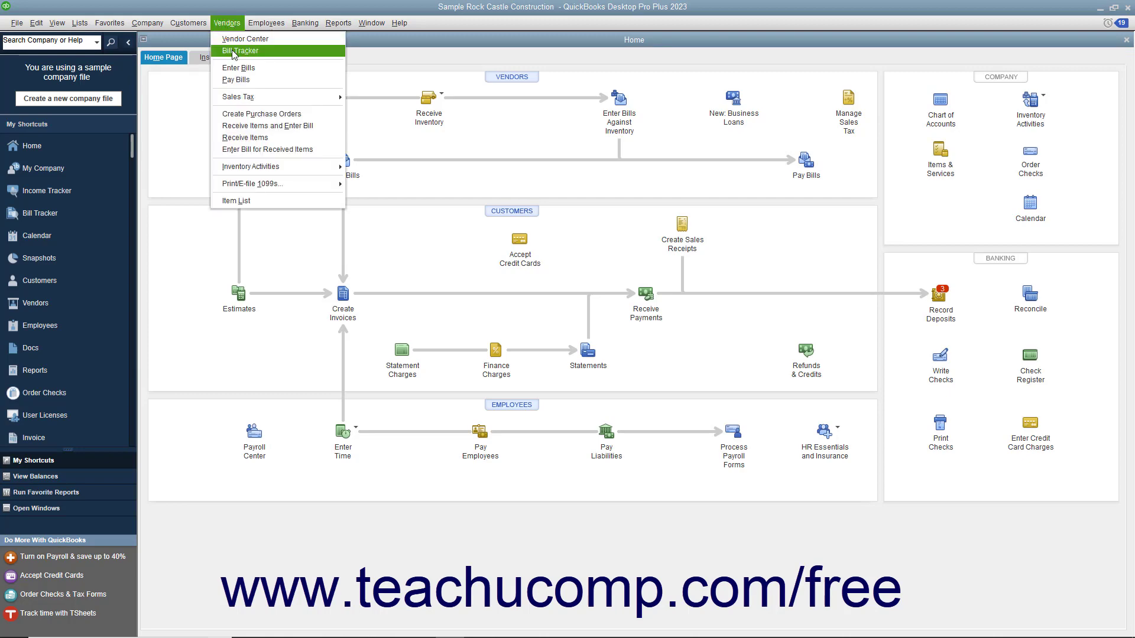
left_click(234, 52)
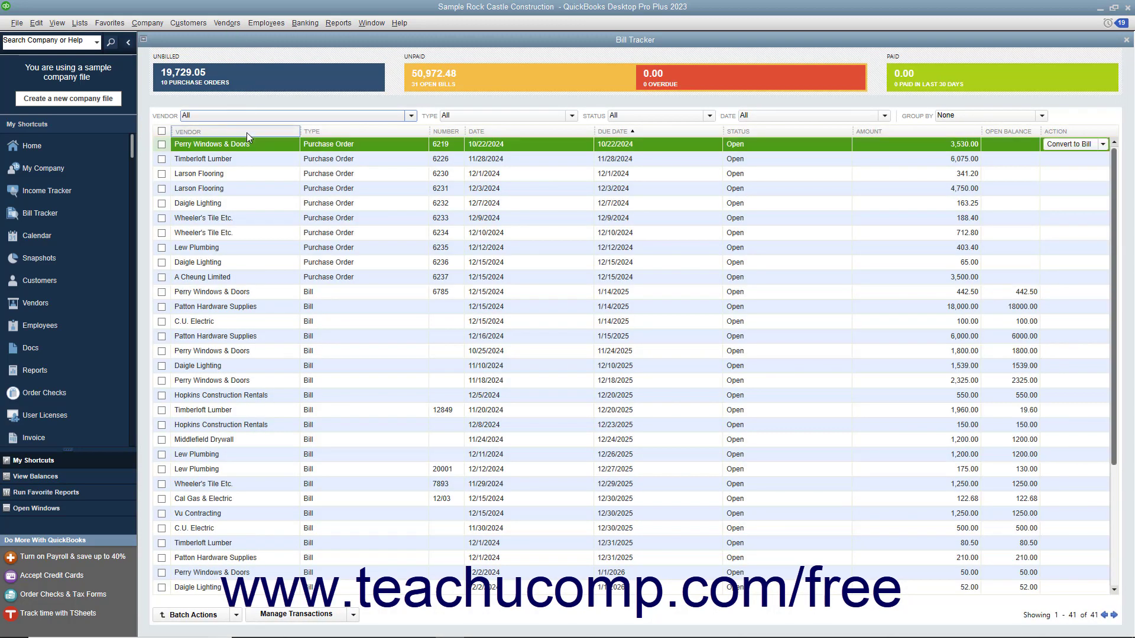
scroll(396, 305, "down", 4)
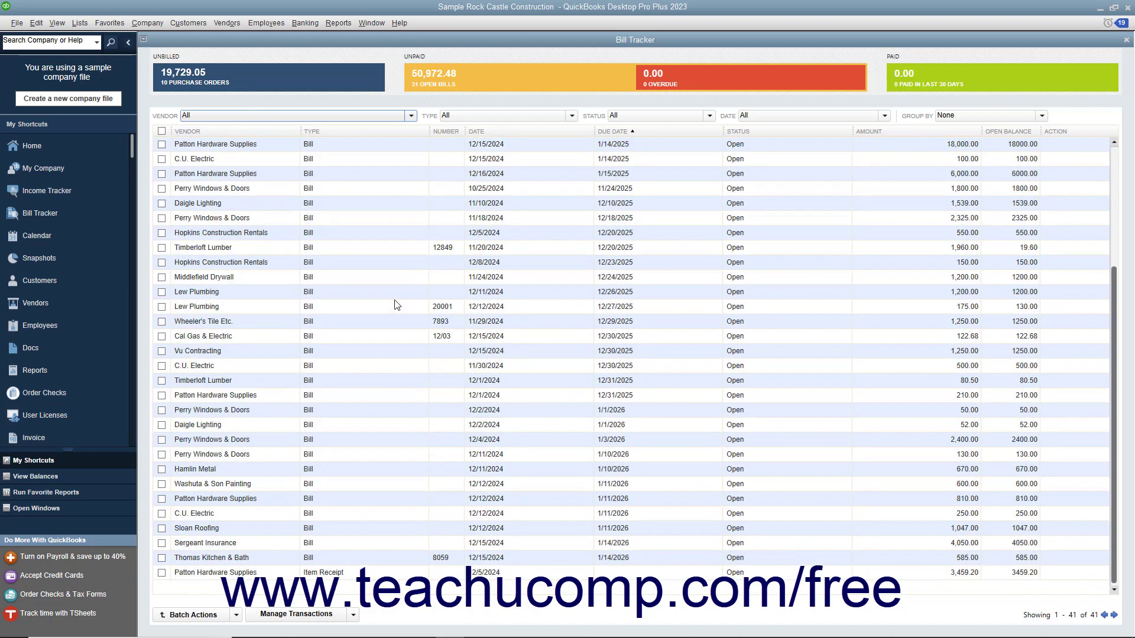
scroll(397, 305, "up", 4)
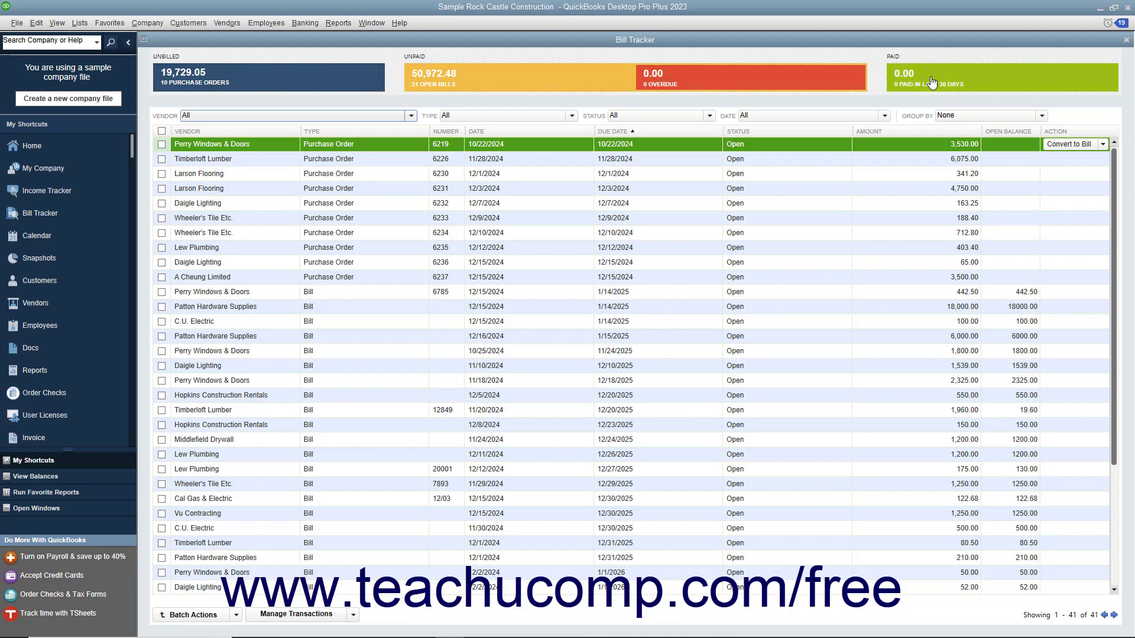
left_click(411, 116)
left_click(411, 116)
left_click(571, 115)
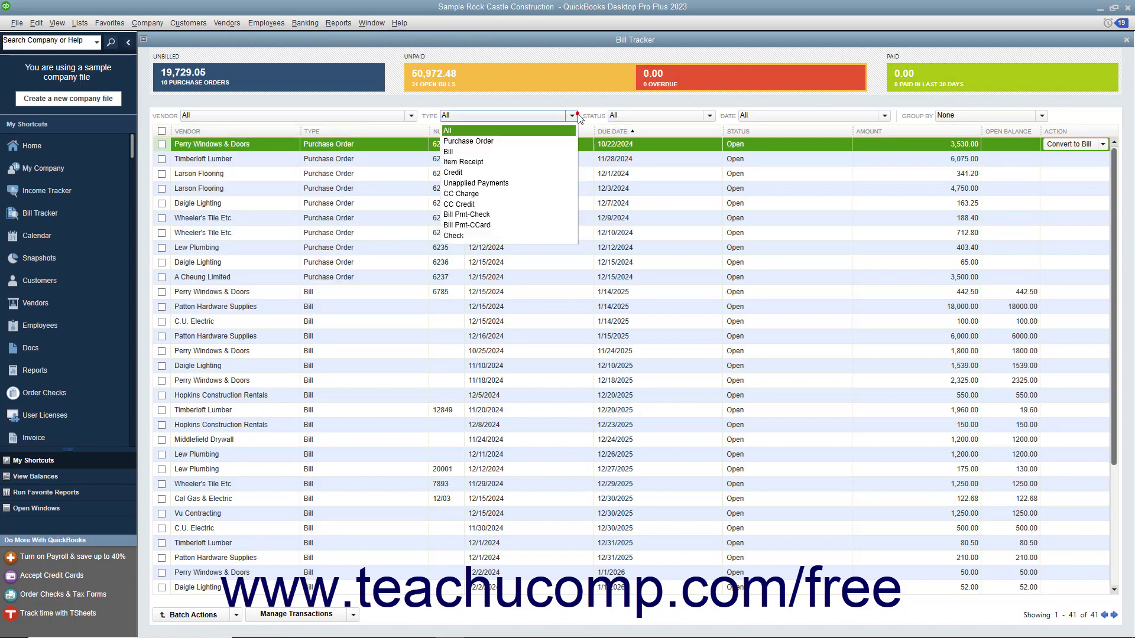
left_click(572, 116)
left_click(709, 115)
left_click(710, 116)
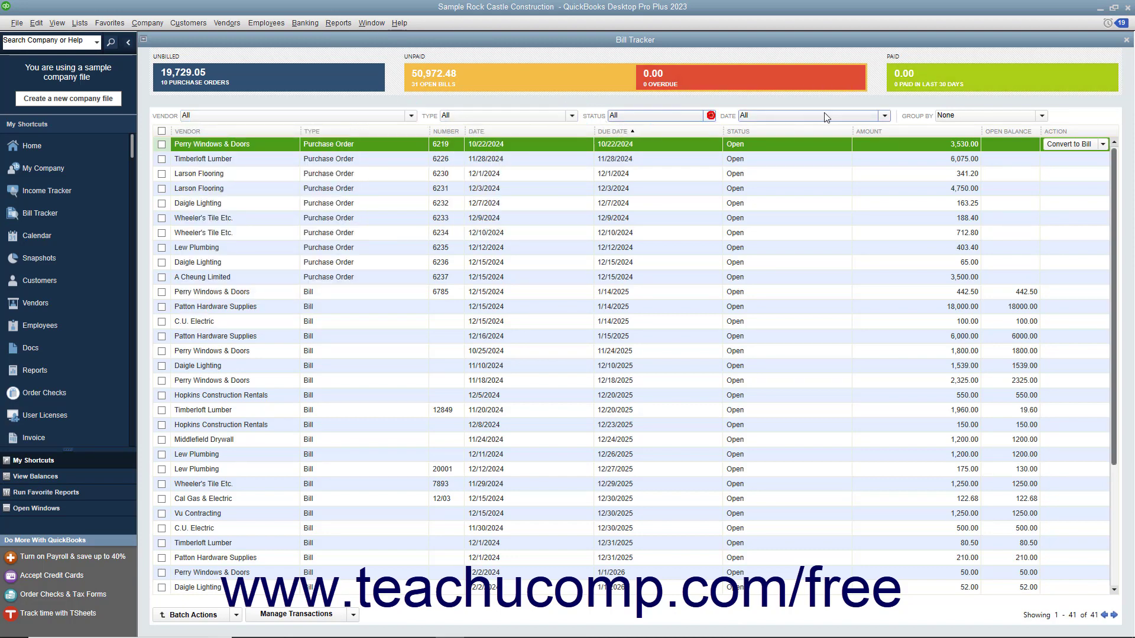
left_click(885, 116)
left_click(885, 116)
left_click(1042, 116)
left_click(1042, 116)
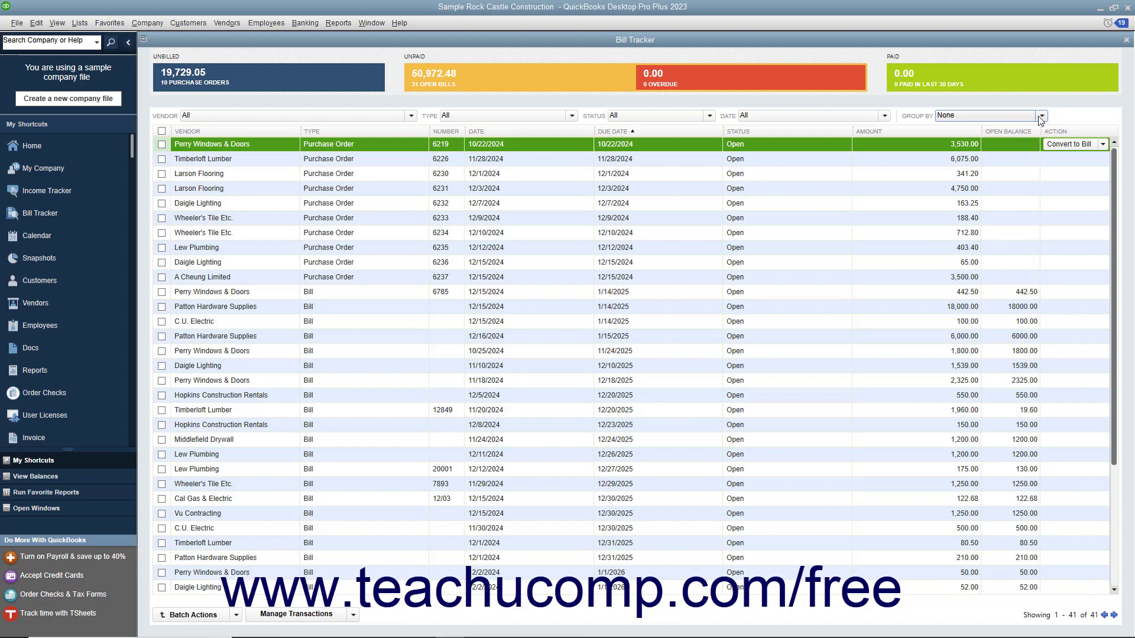
left_click(346, 89)
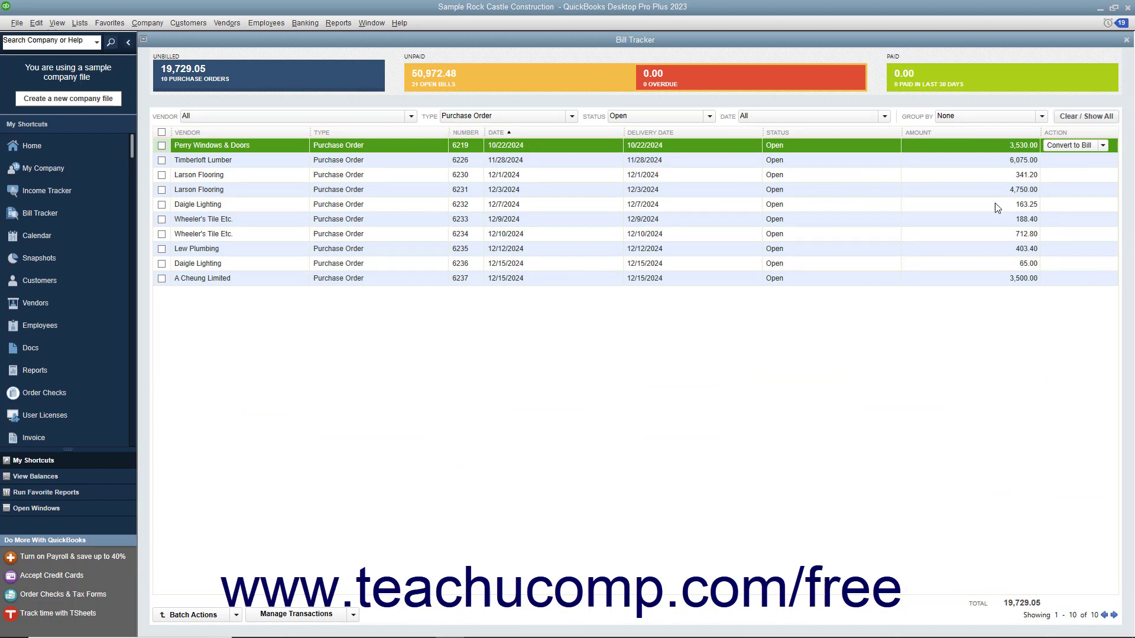
left_click(1082, 121)
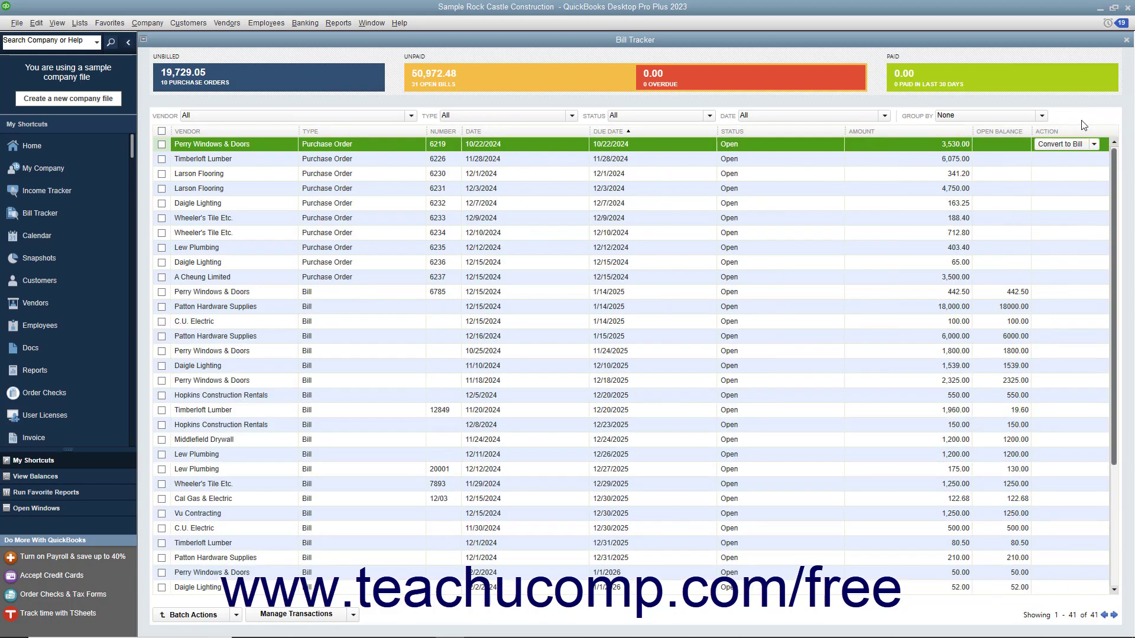
left_click(1041, 116)
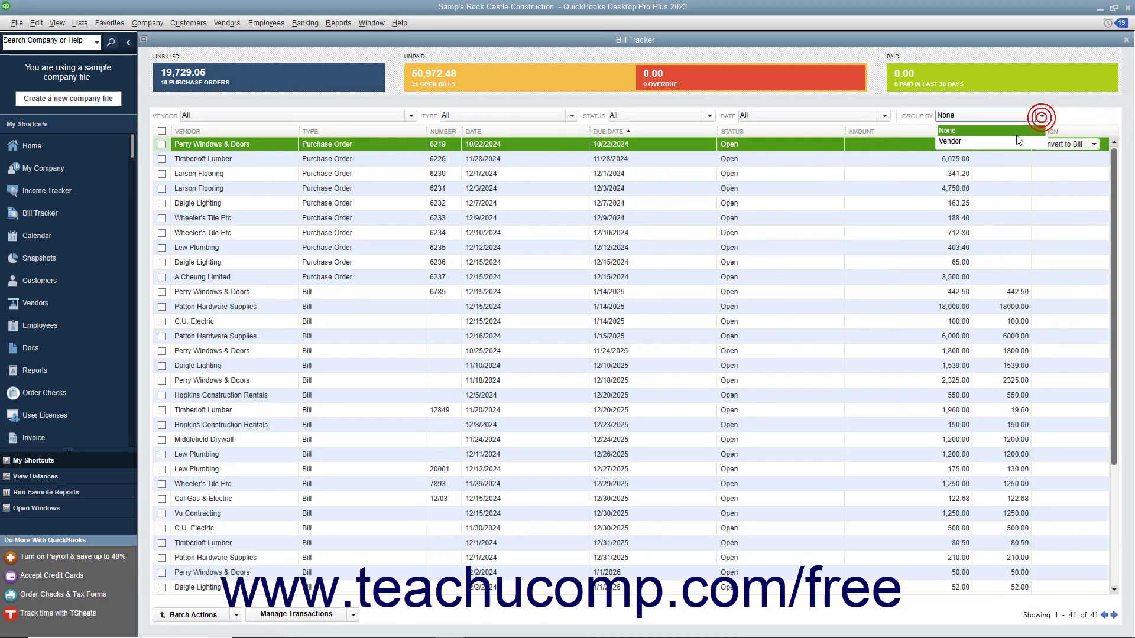
left_click(1008, 142)
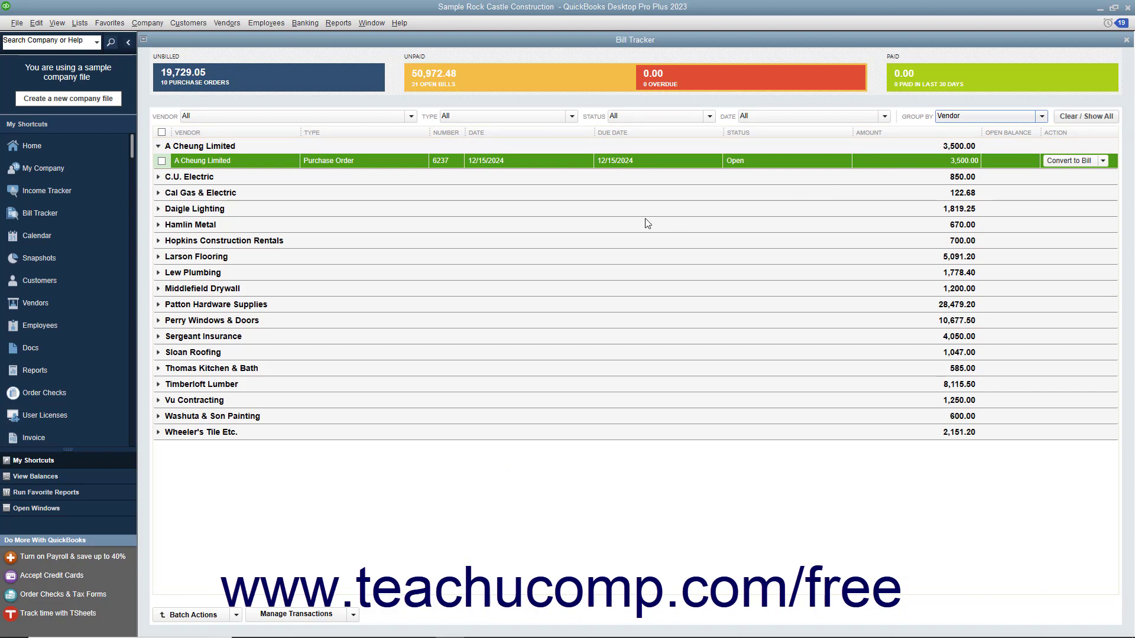
left_click(158, 177)
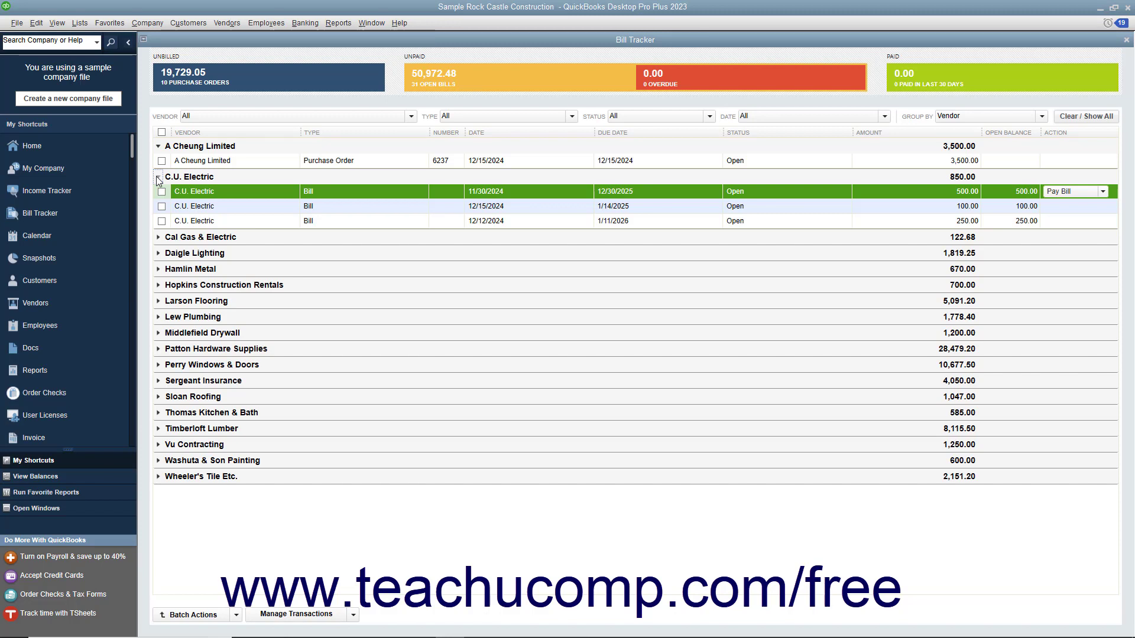
left_click(158, 177)
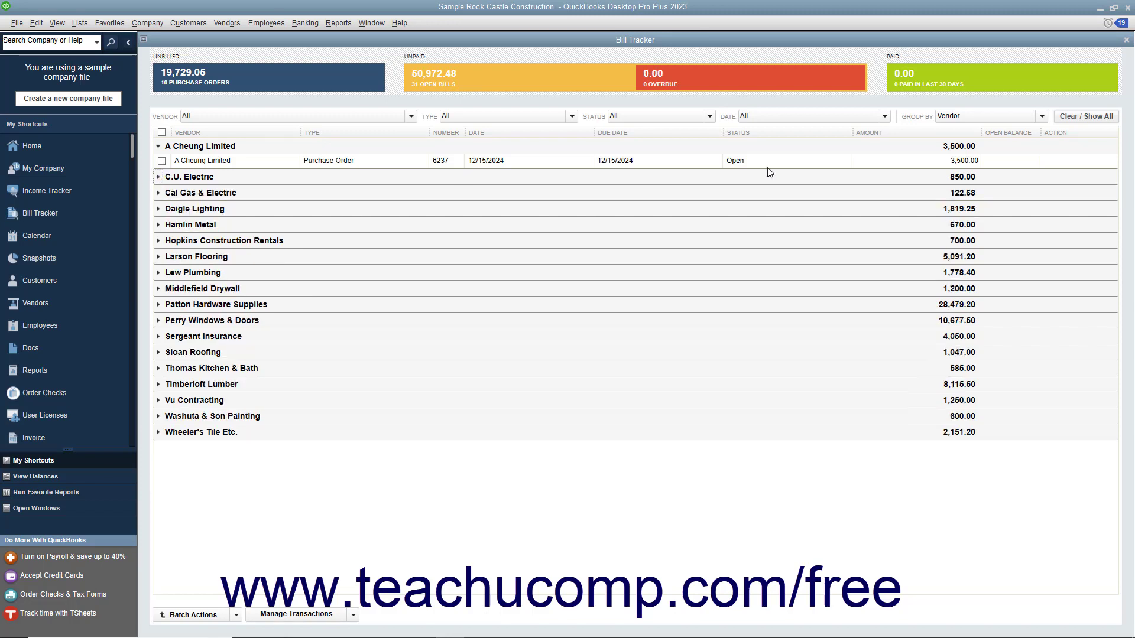
left_click(1043, 118)
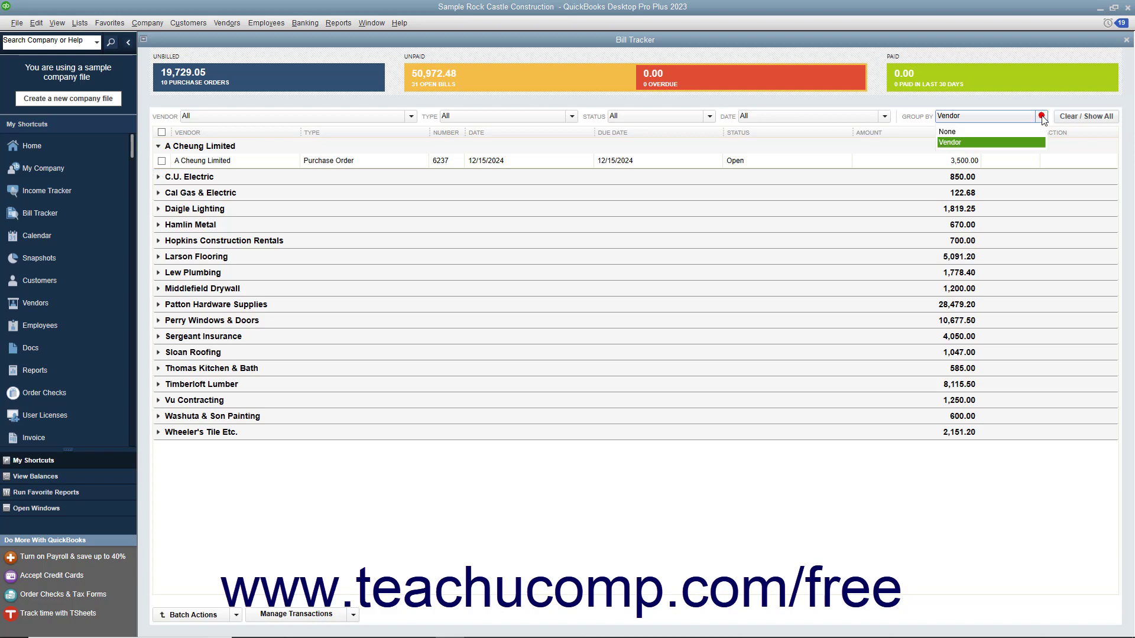
left_click(1014, 132)
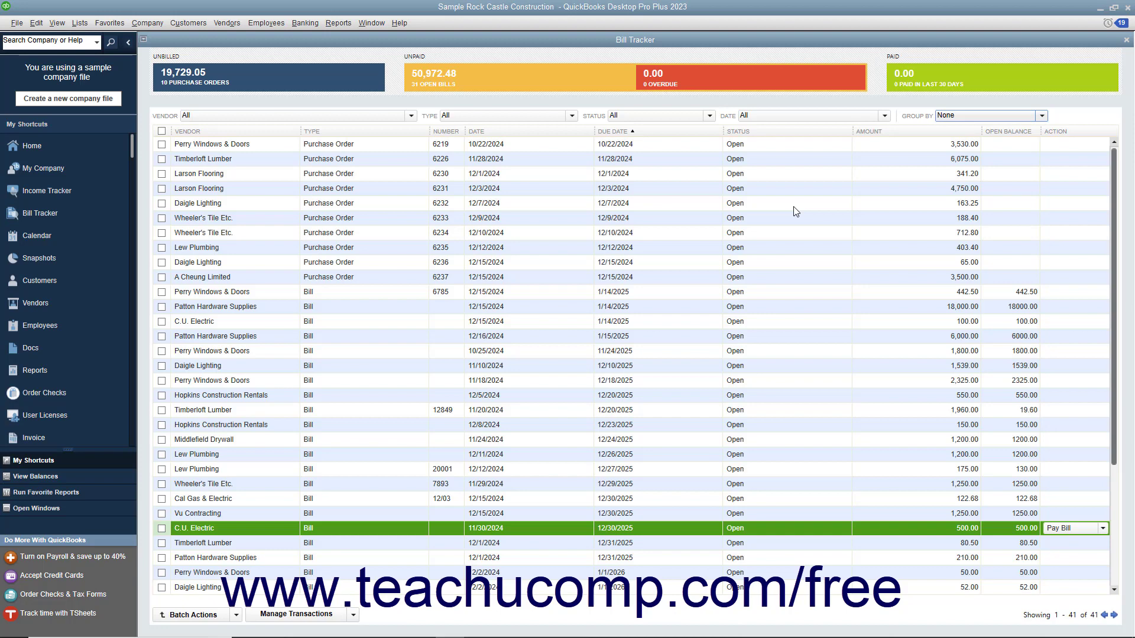
- Select the Perry Windows & Doors purchase order and list its print, close, email and copy actions
left_click(366, 148)
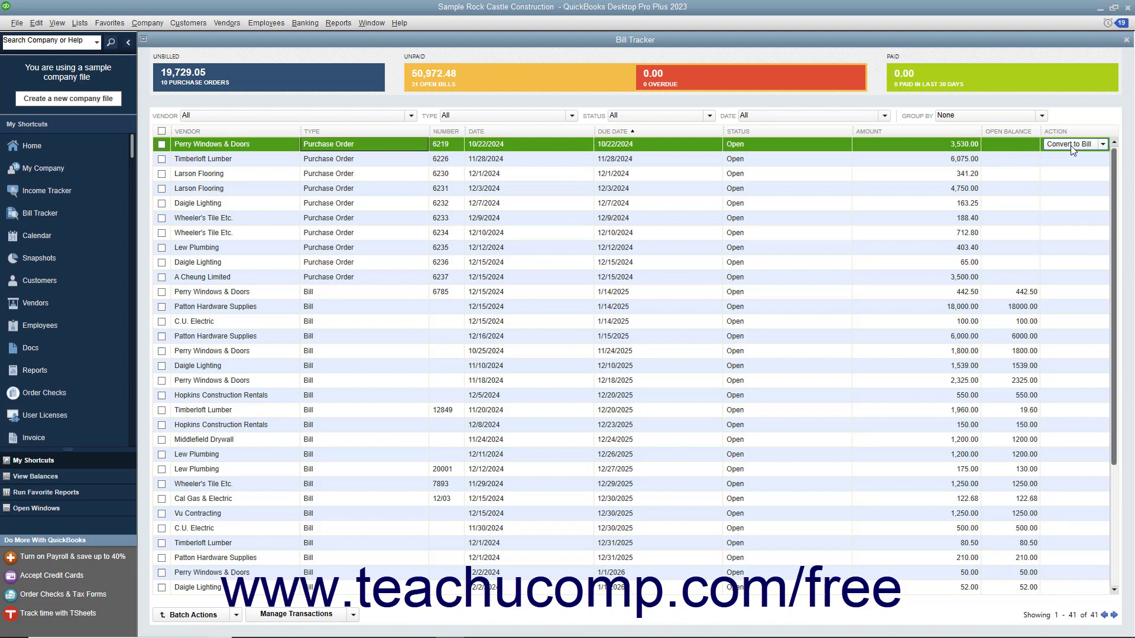
left_click(1105, 144)
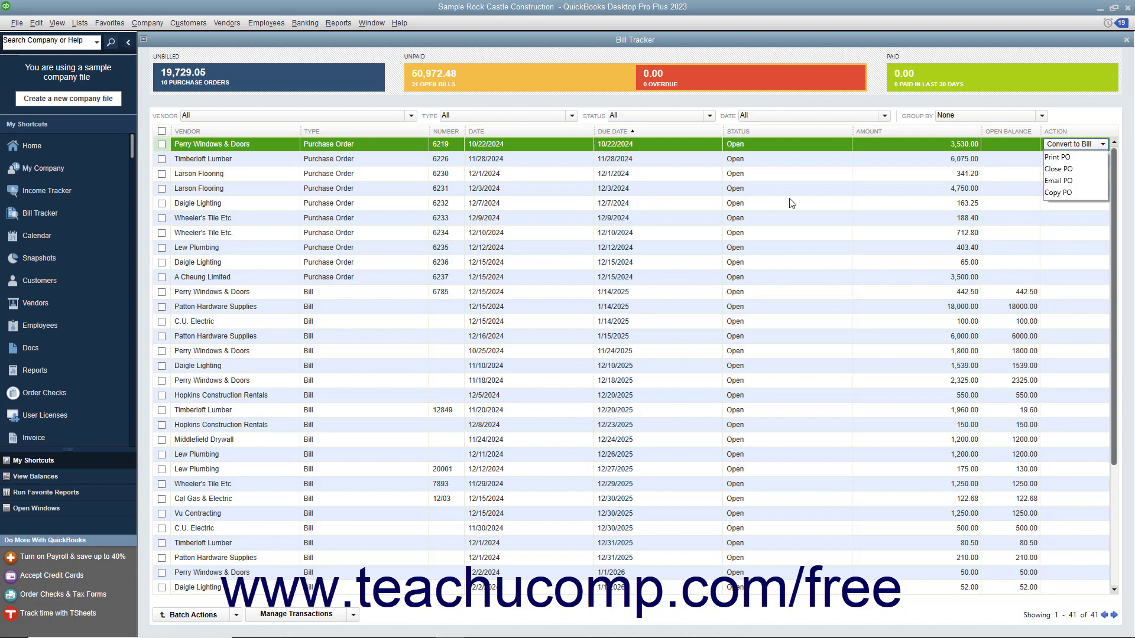
- Filter to the 10 unbilled purchase orders, check them all, and view the batch actions
left_click(352, 76)
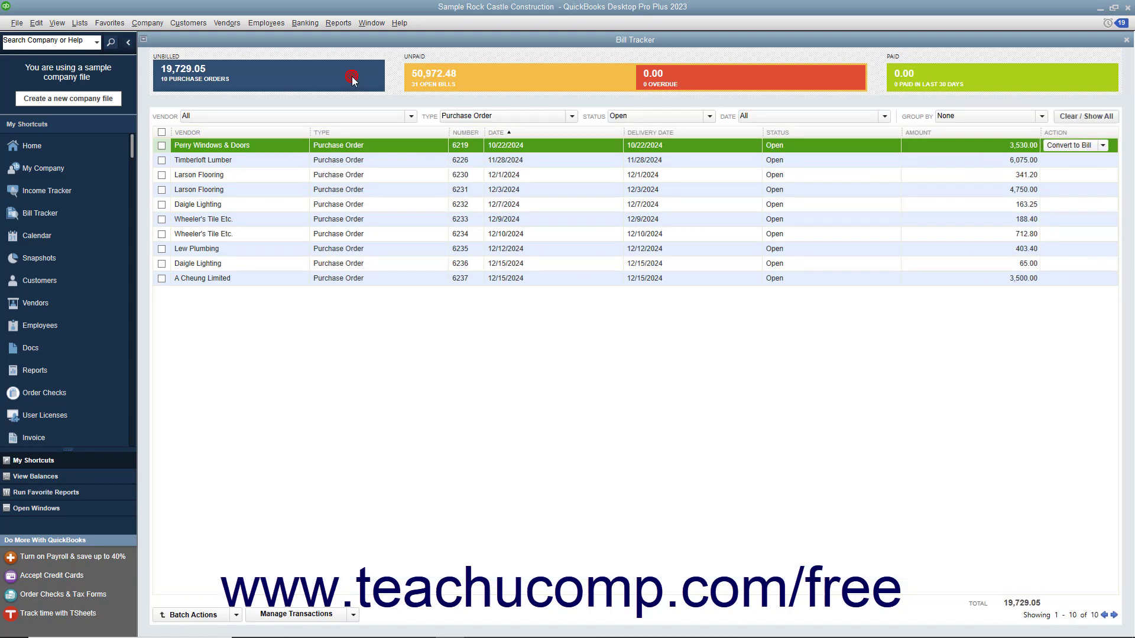
left_click(164, 135)
left_click(236, 616)
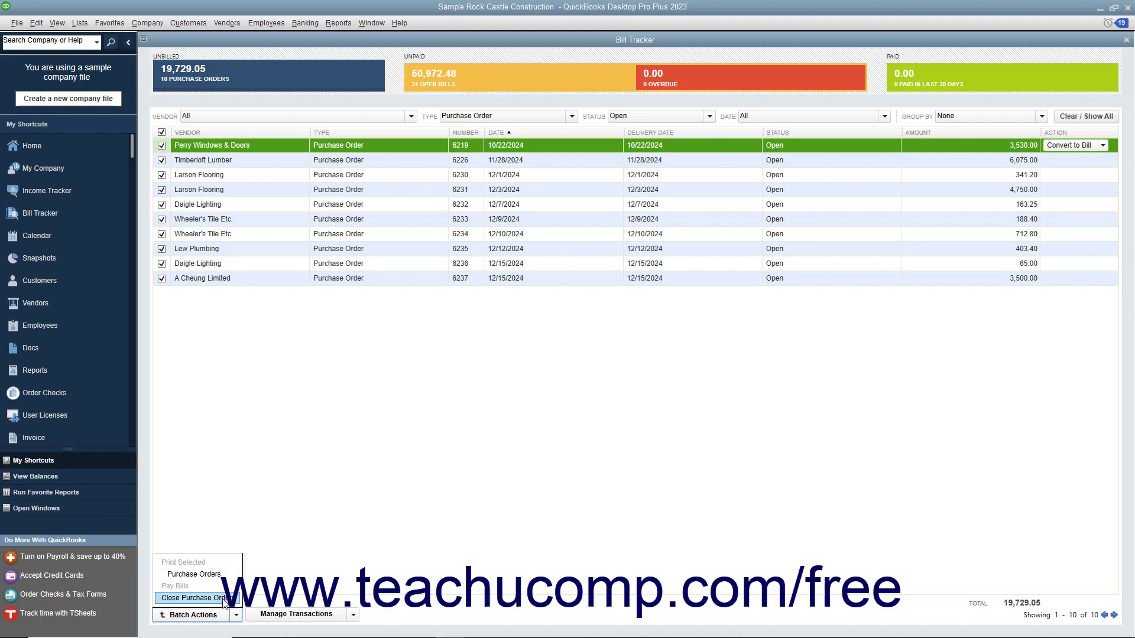
- Dismiss the batch actions, then open and close the Perry Windows & Doors purchase order
left_click(327, 558)
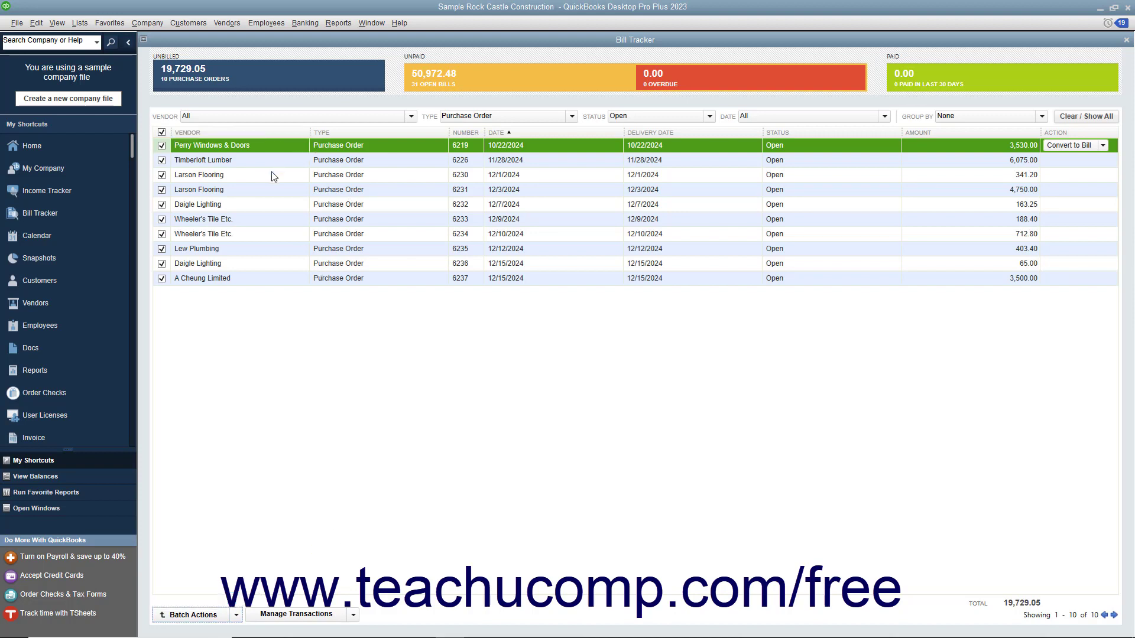
double_click(257, 146)
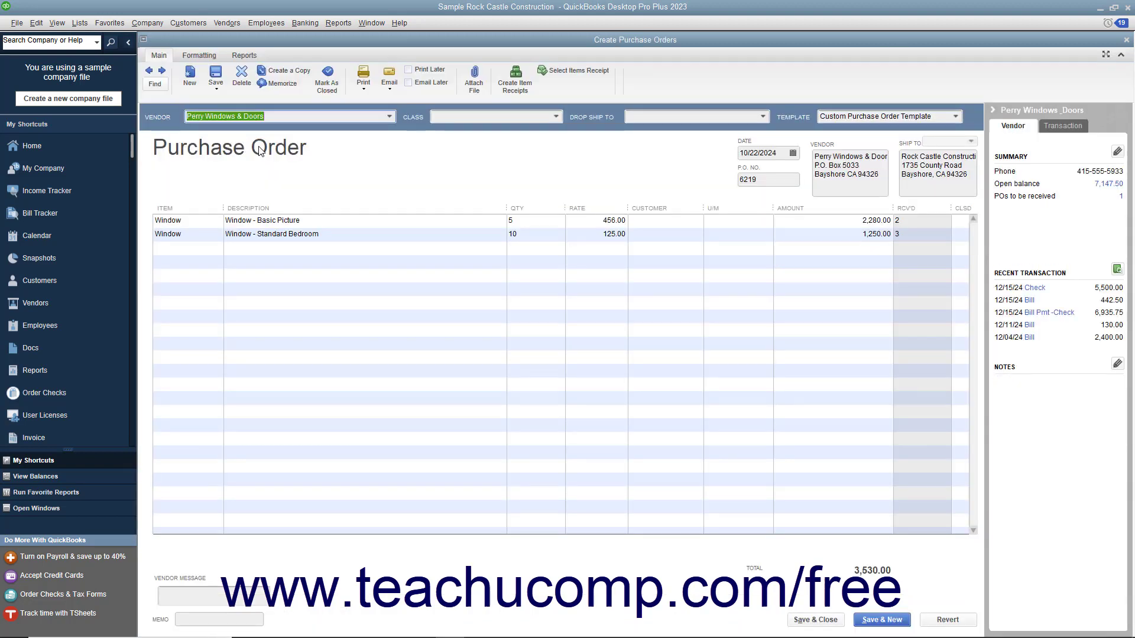
left_click(1126, 41)
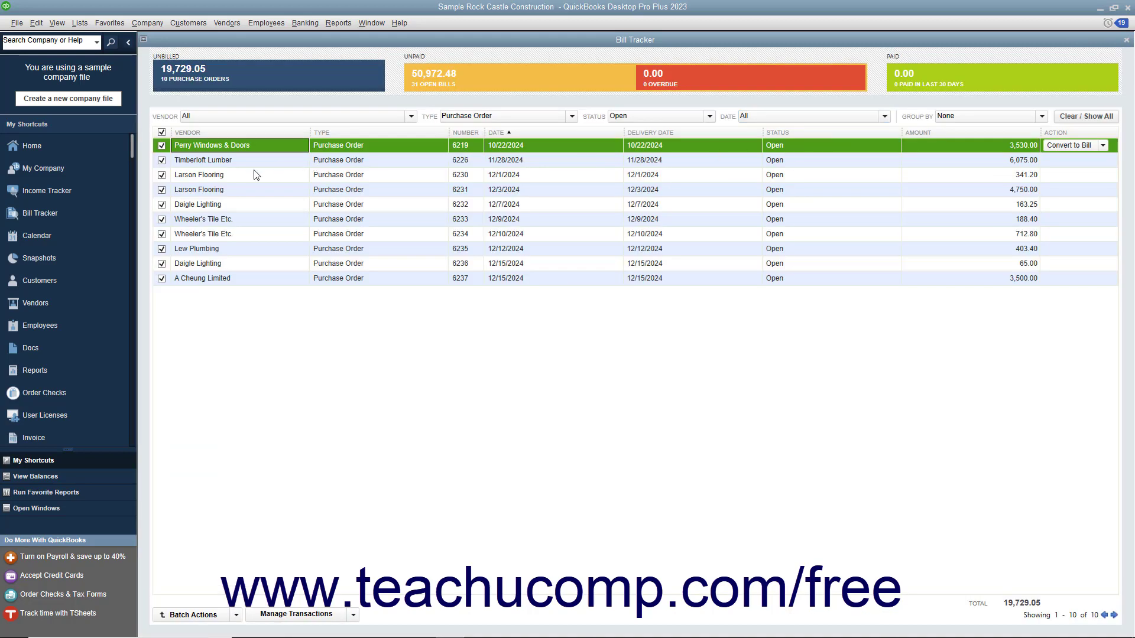
- Open Timberloft Lumber purchase order 6226 for editing via Manage Transactions
left_click(260, 162)
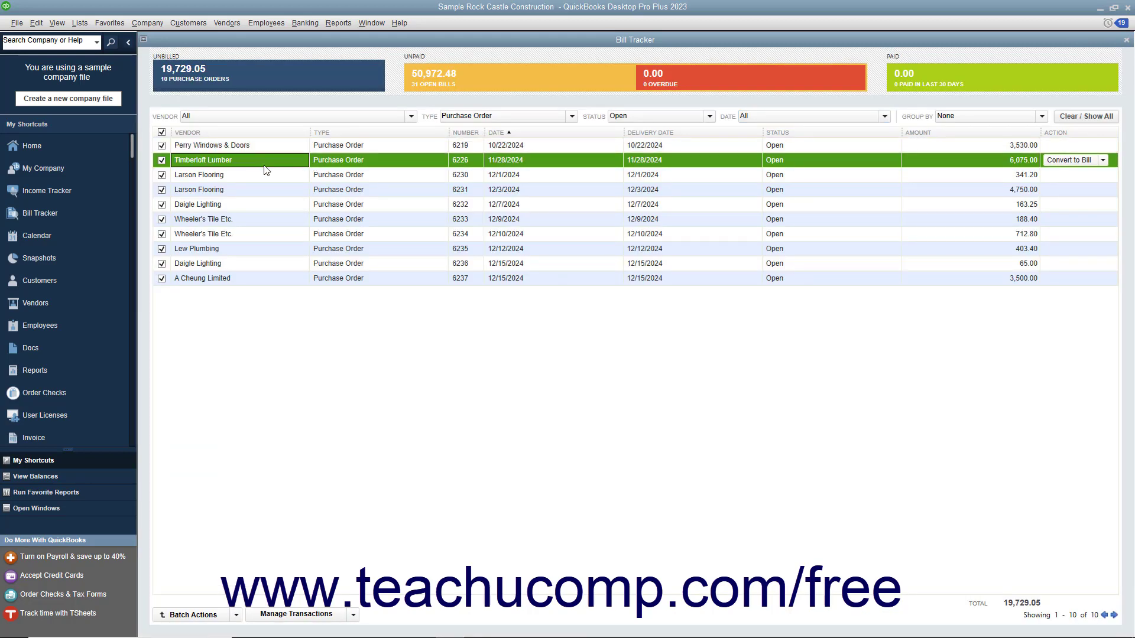
left_click(355, 617)
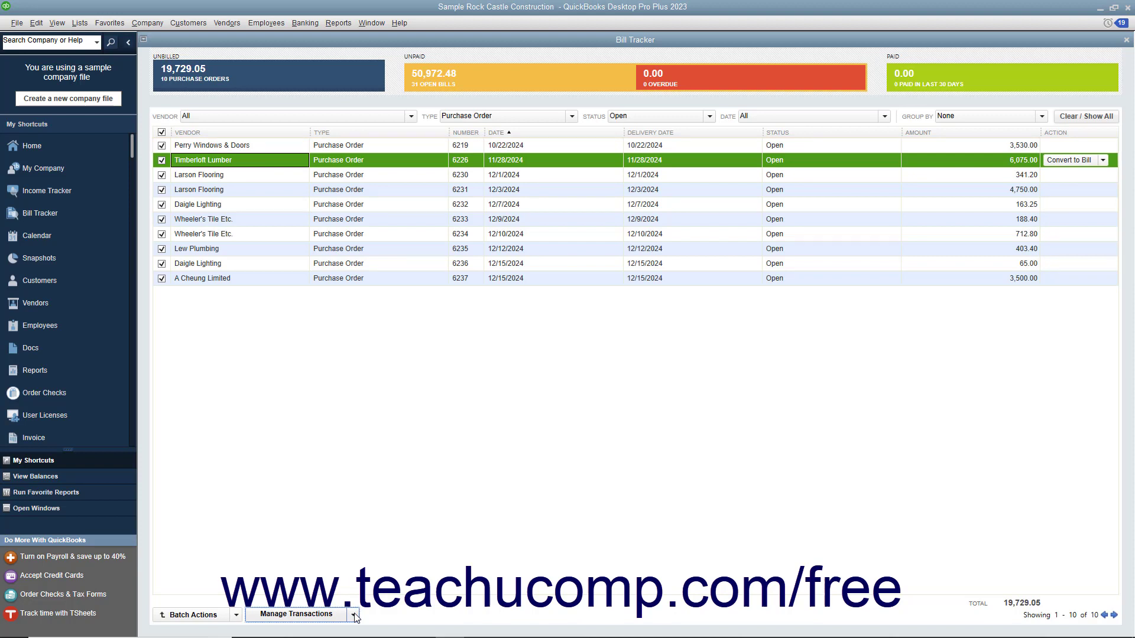
left_click(354, 615)
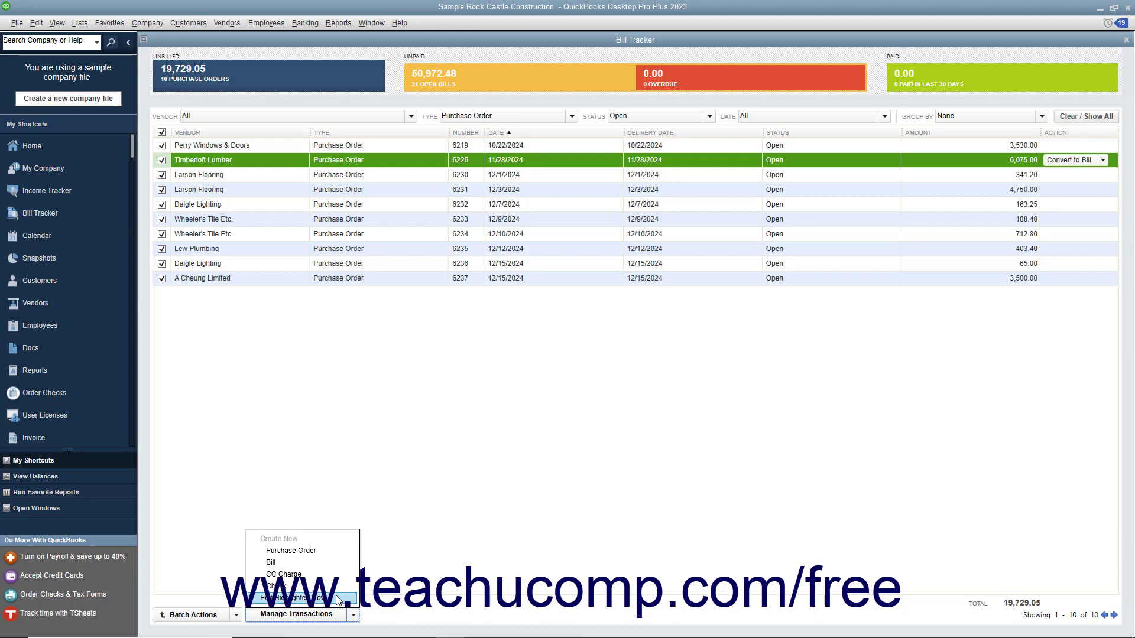
left_click(338, 599)
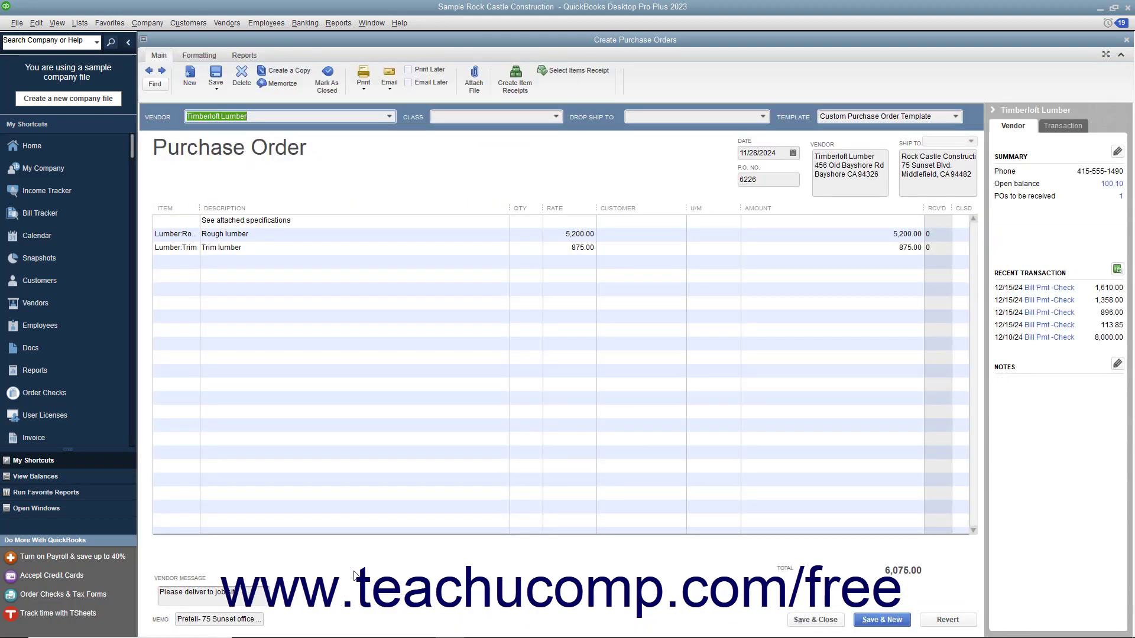
- Close purchase order 6226, then start a new bill and close it without saving
left_click(1127, 40)
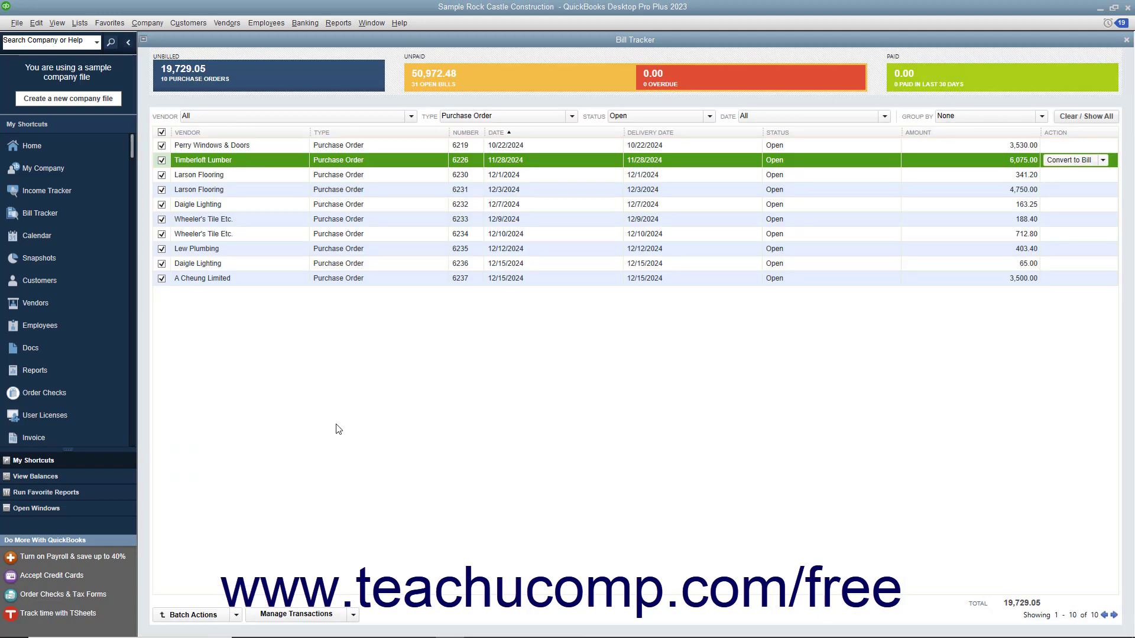
left_click(353, 615)
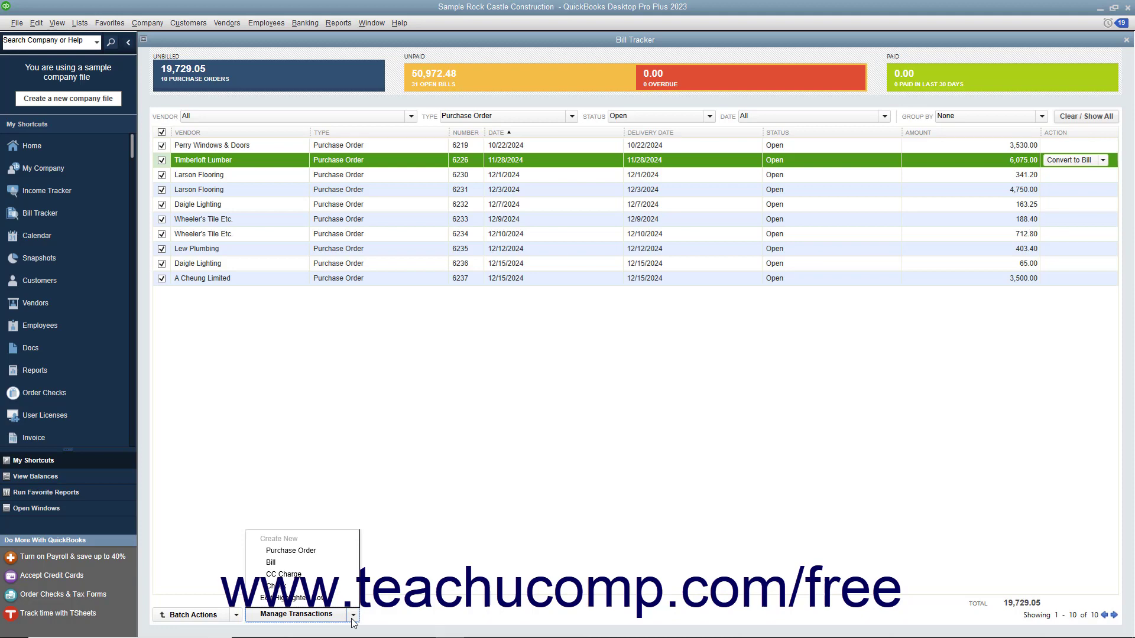
left_click(301, 564)
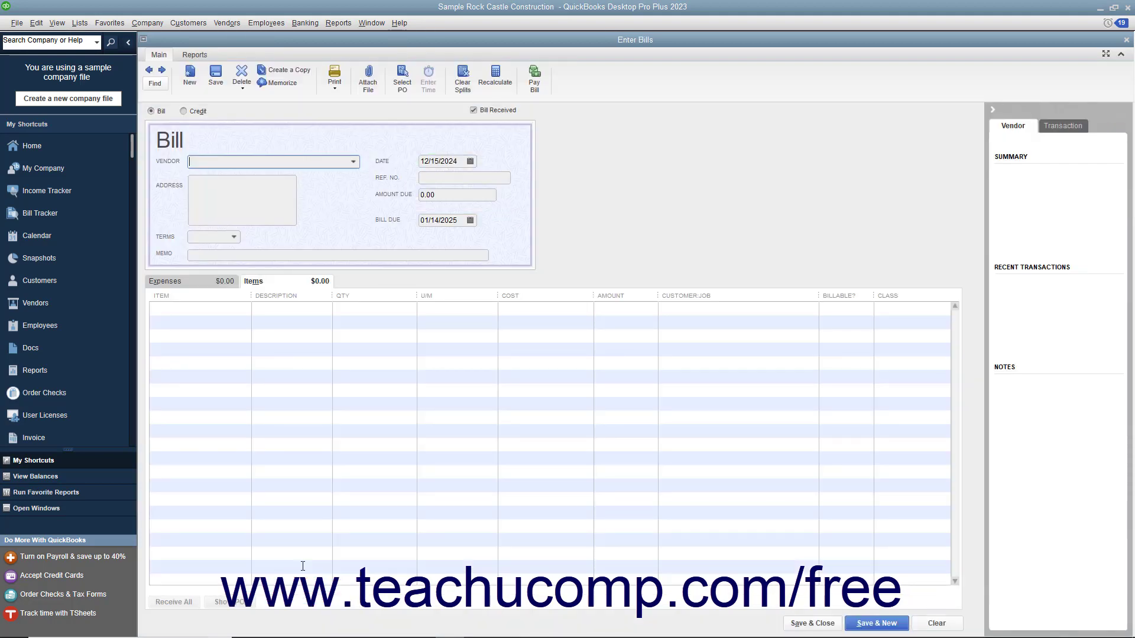
left_click(1126, 40)
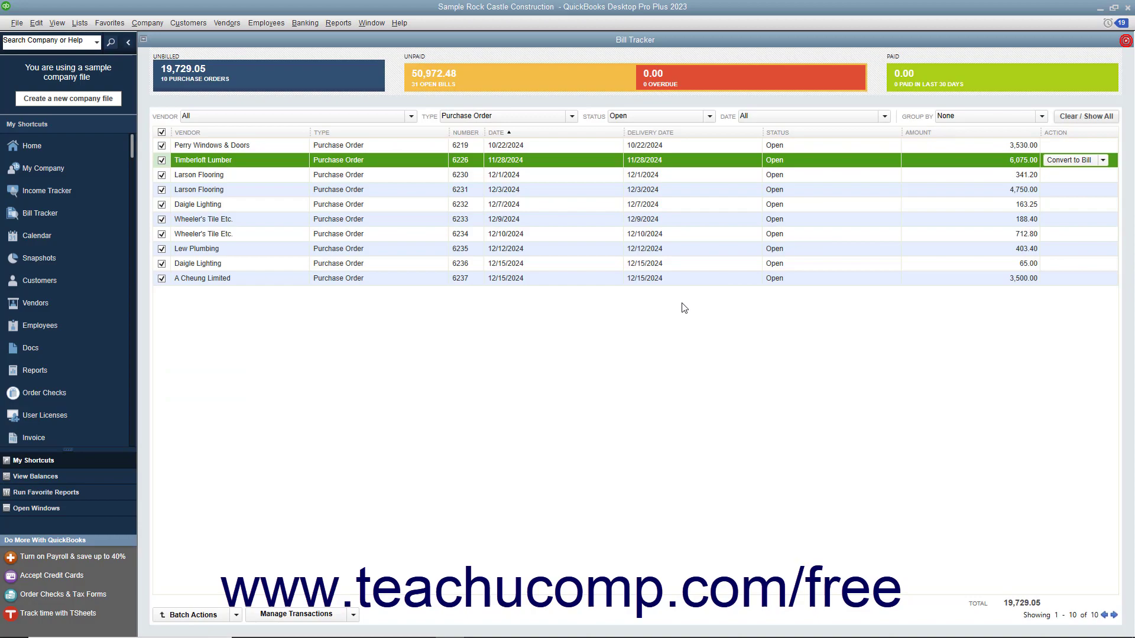